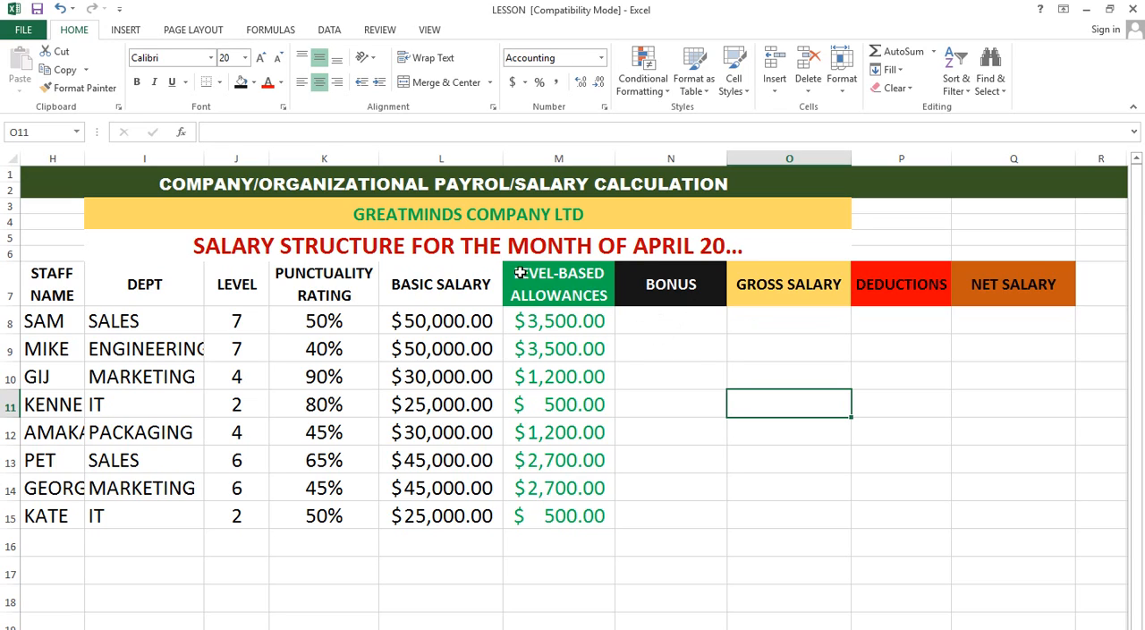
Step: Review the payroll table's level-based allowances, bonus, punctuality rating and basic salary columns
{"action": "left_click", "coordinate": [508, 214]}
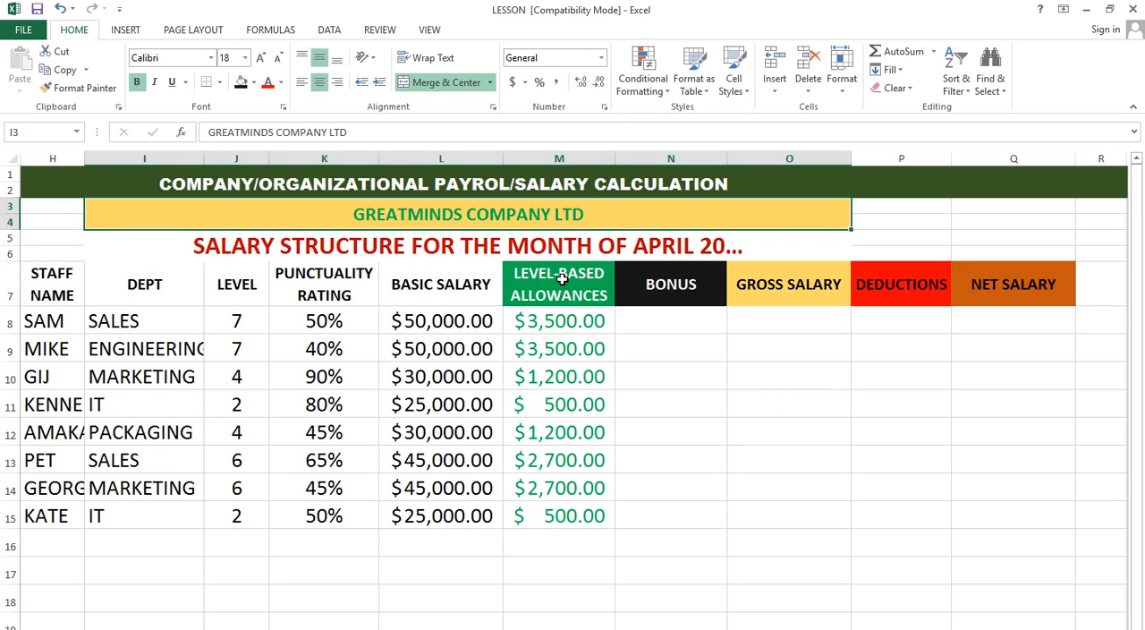
{"action": "left_click_drag", "start_coordinate": [561, 279], "coordinate": [569, 515]}
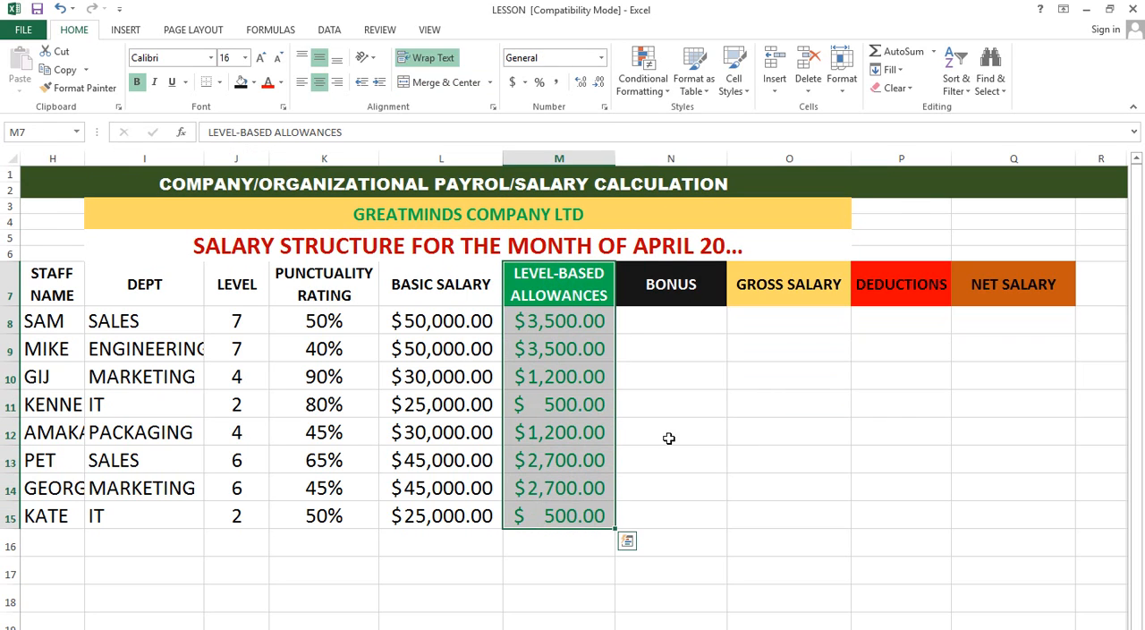
{"action": "left_click", "coordinate": [682, 294]}
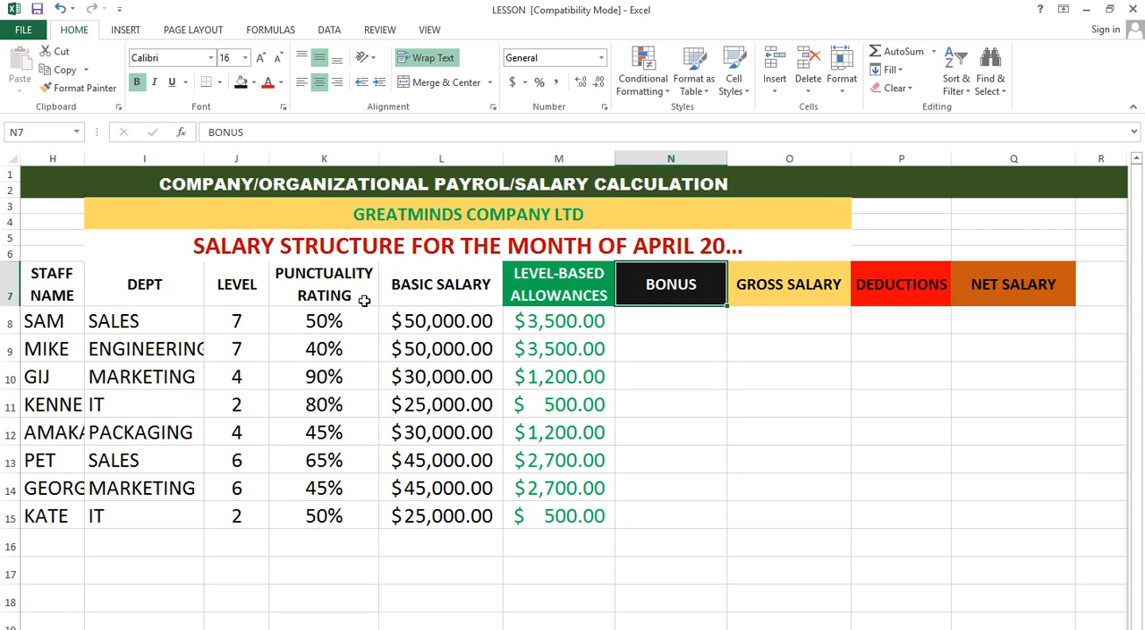
{"action": "left_click", "coordinate": [324, 274]}
{"action": "left_click_drag", "start_coordinate": [323, 273], "coordinate": [323, 490]}
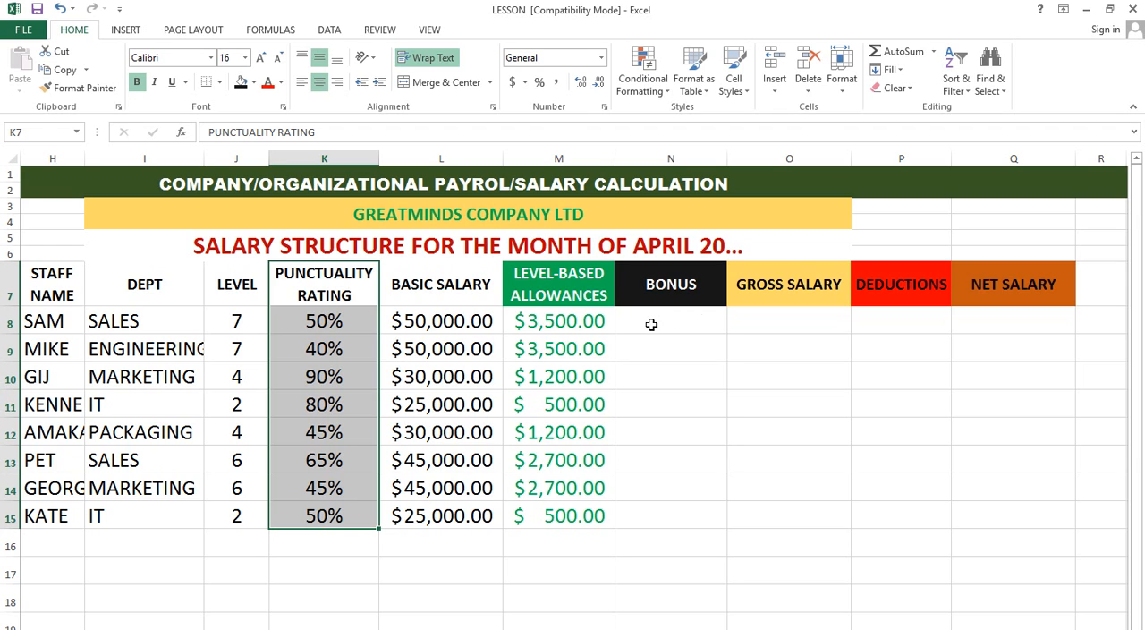
{"action": "left_click_drag", "start_coordinate": [433, 284], "coordinate": [411, 514]}
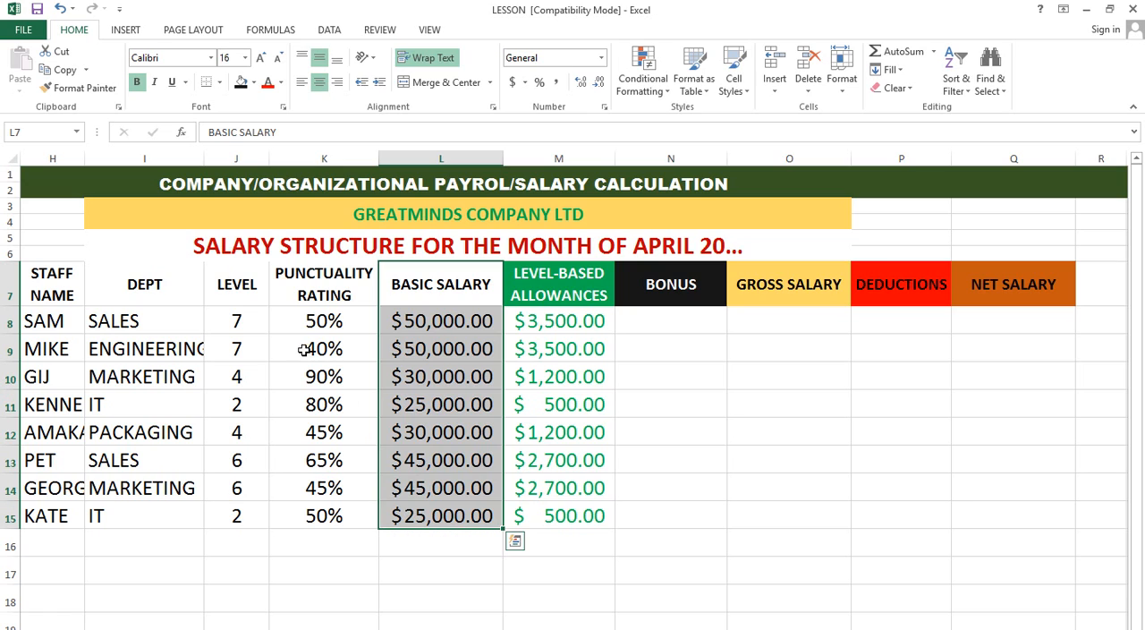
{"action": "left_click_drag", "start_coordinate": [311, 296], "coordinate": [314, 506]}
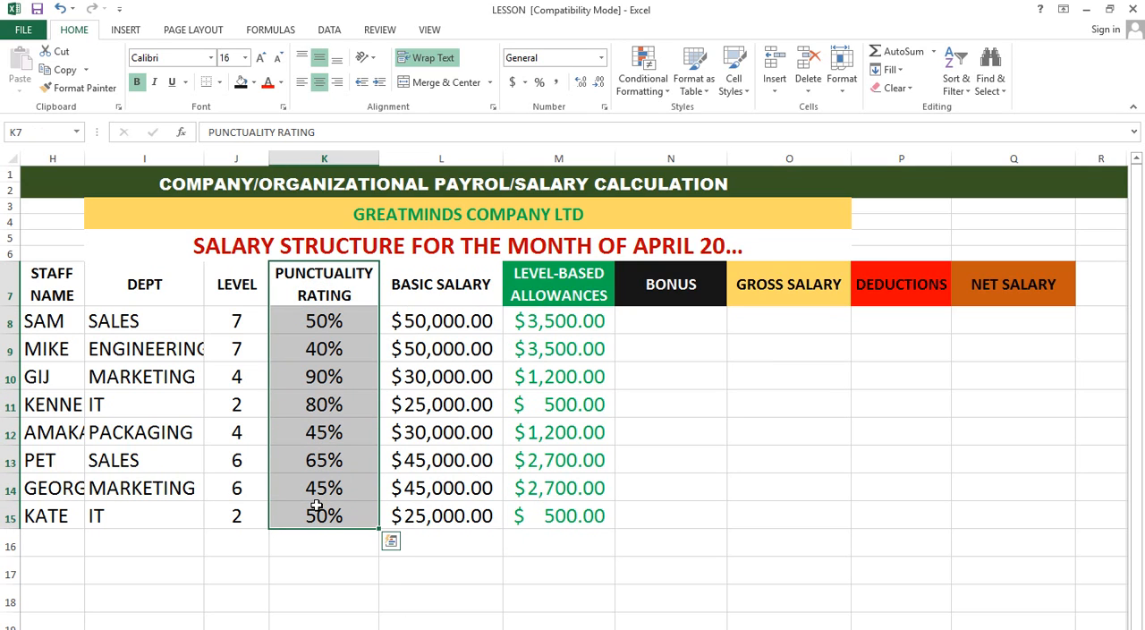
Step: Start an IF formula in Bonus cell N8 that tests whether the punctuality rating meets K8>=50%
{"action": "left_click", "coordinate": [672, 321]}
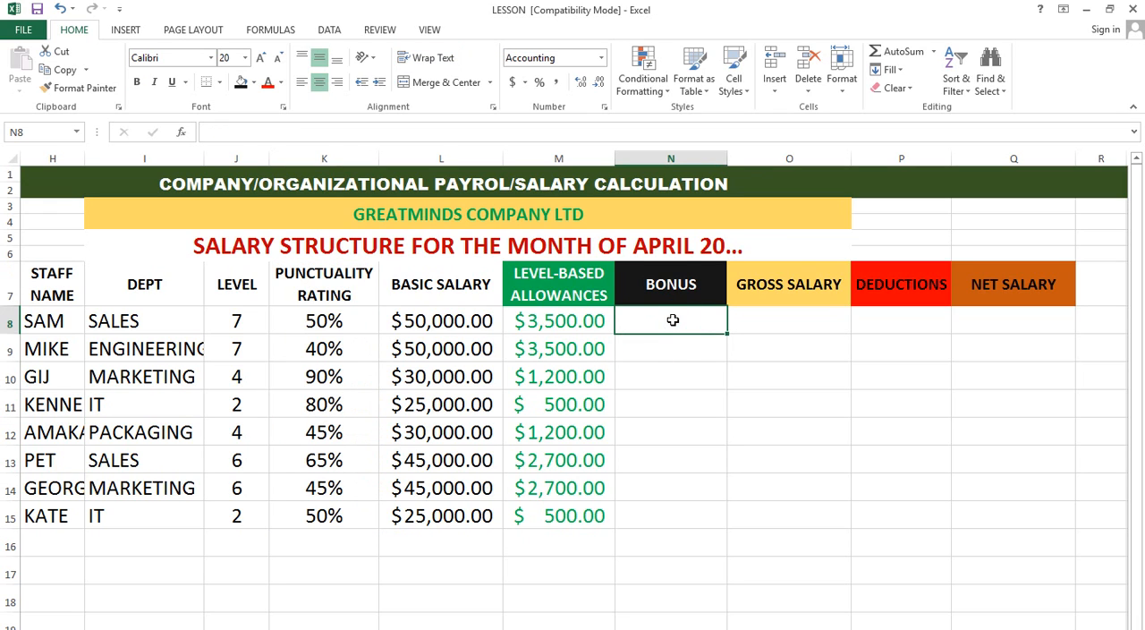
{"action": "type", "text": "=IF"}
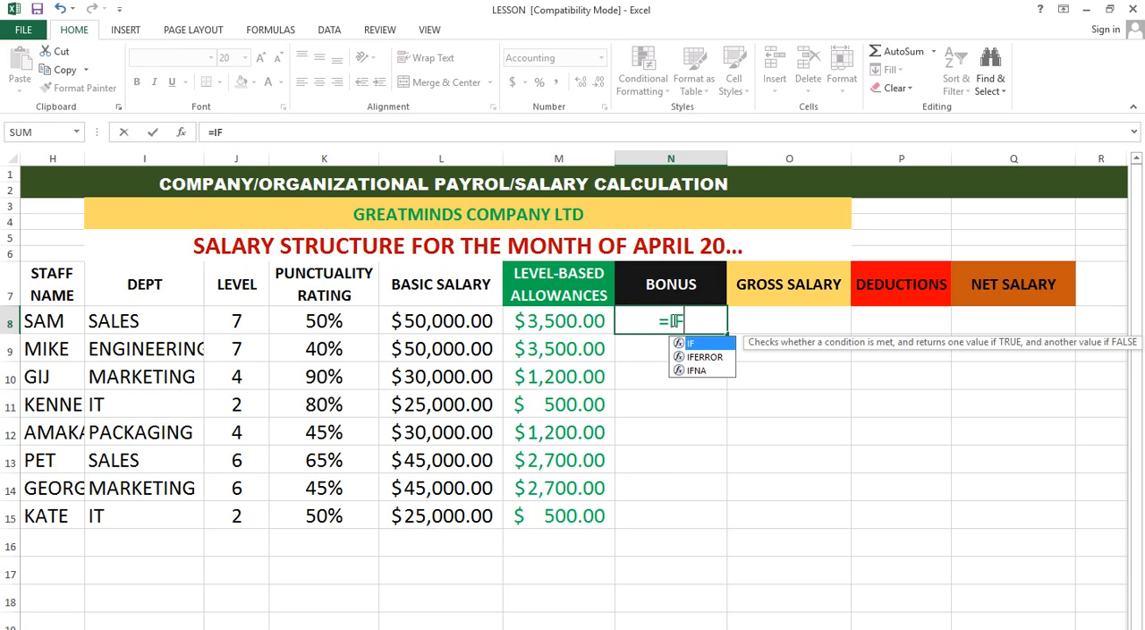
{"action": "type", "text": "("}
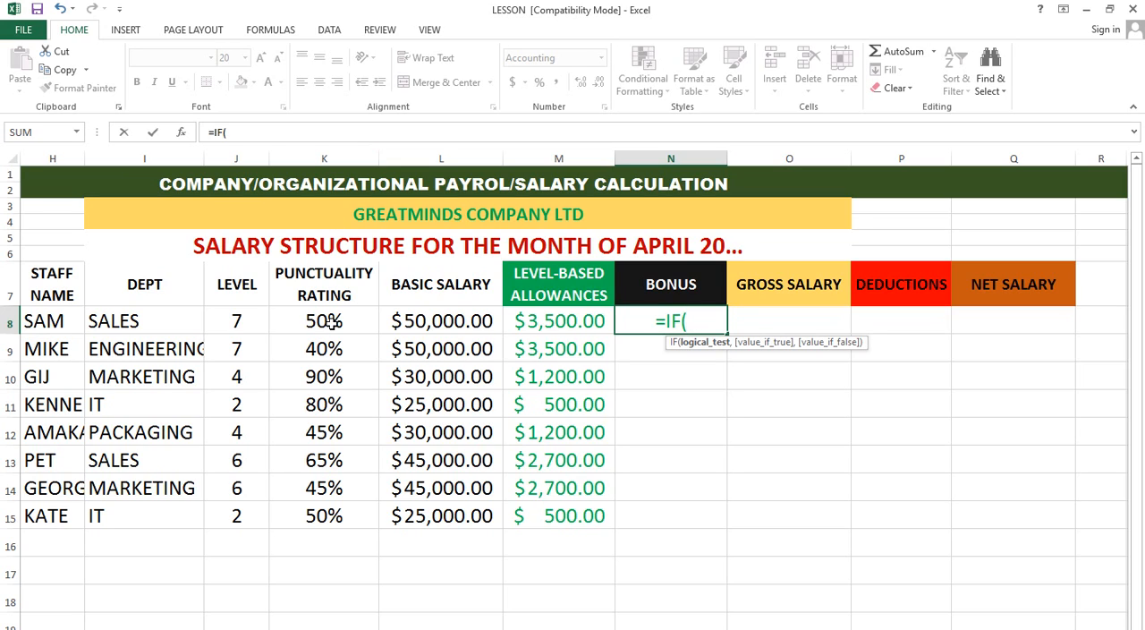
{"action": "type", "text": "K8"}
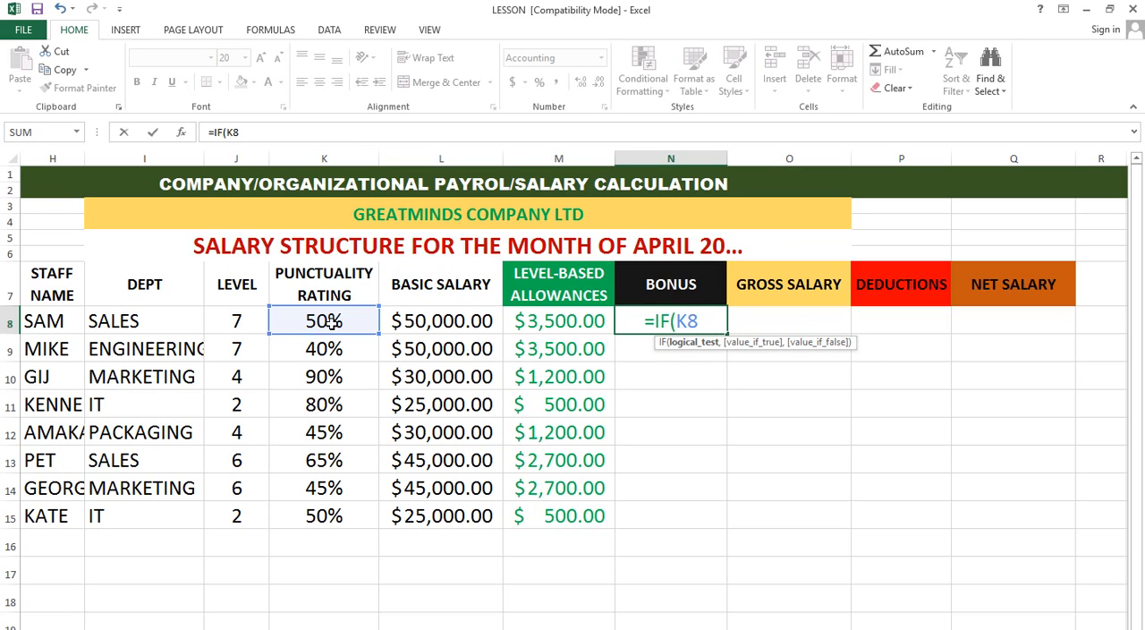
{"action": "type", "text": ">="}
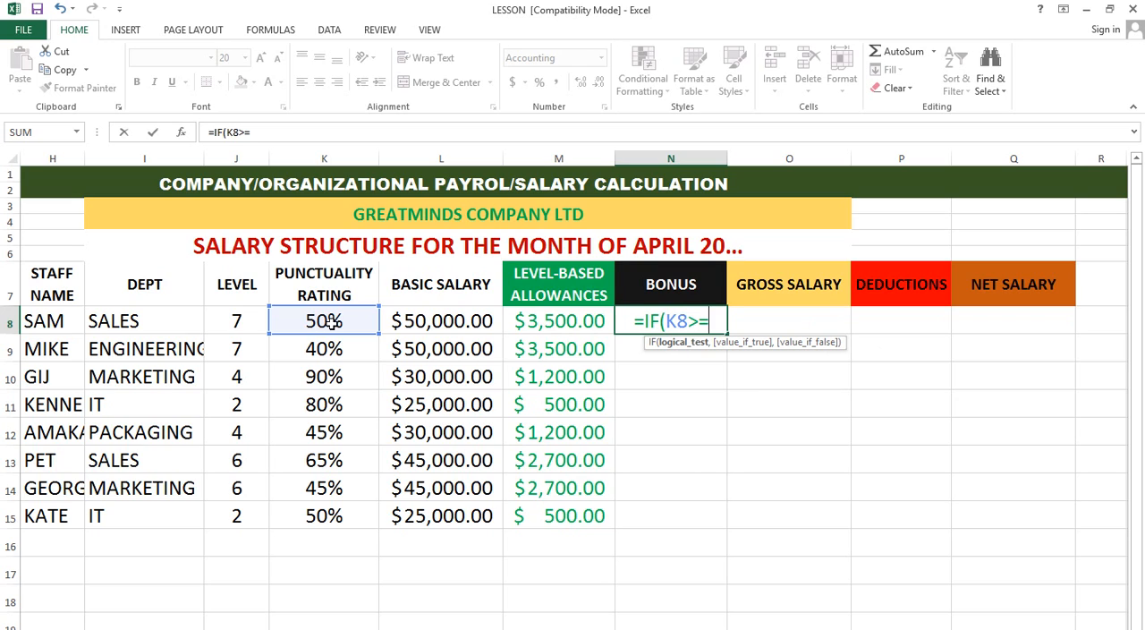
{"action": "type", "text": "50"}
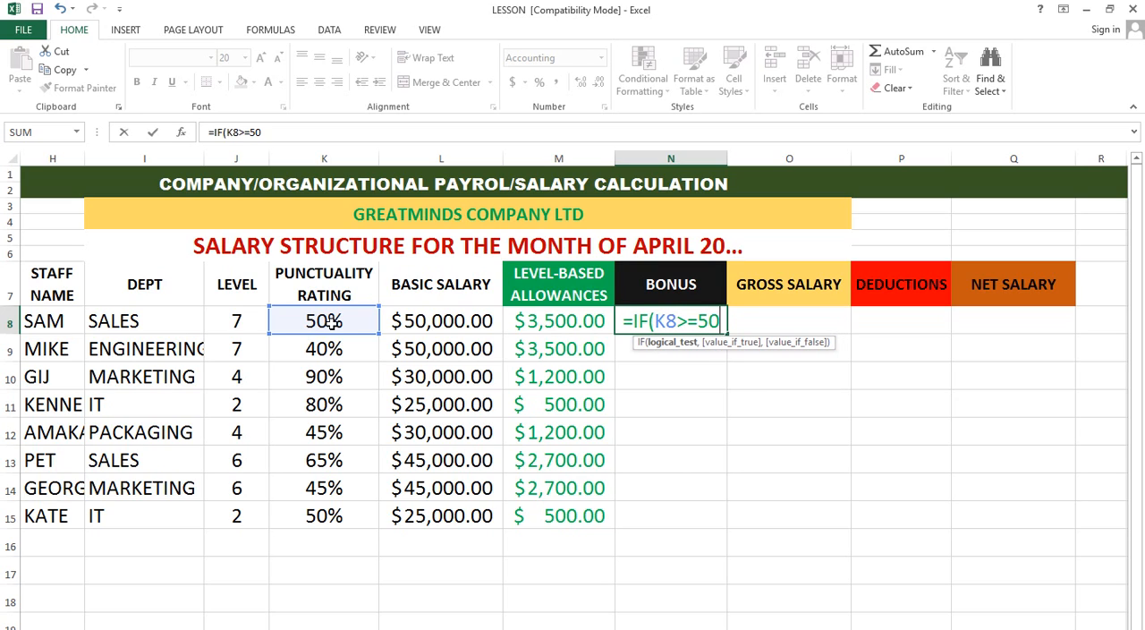
{"action": "type", "text": "%"}
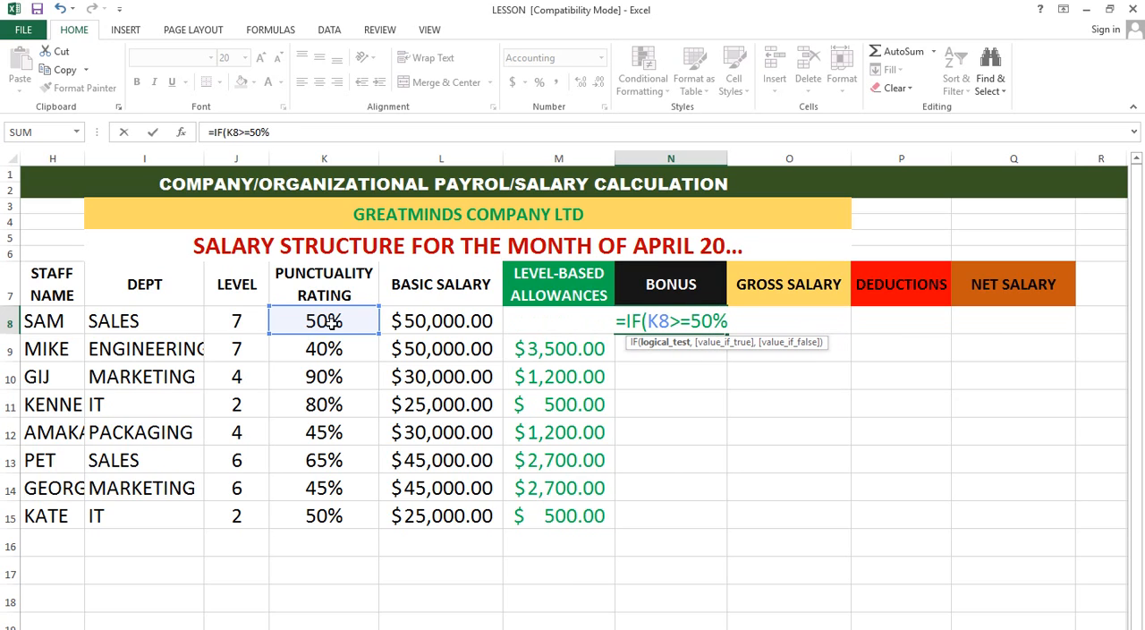
{"action": "type", "text": ","}
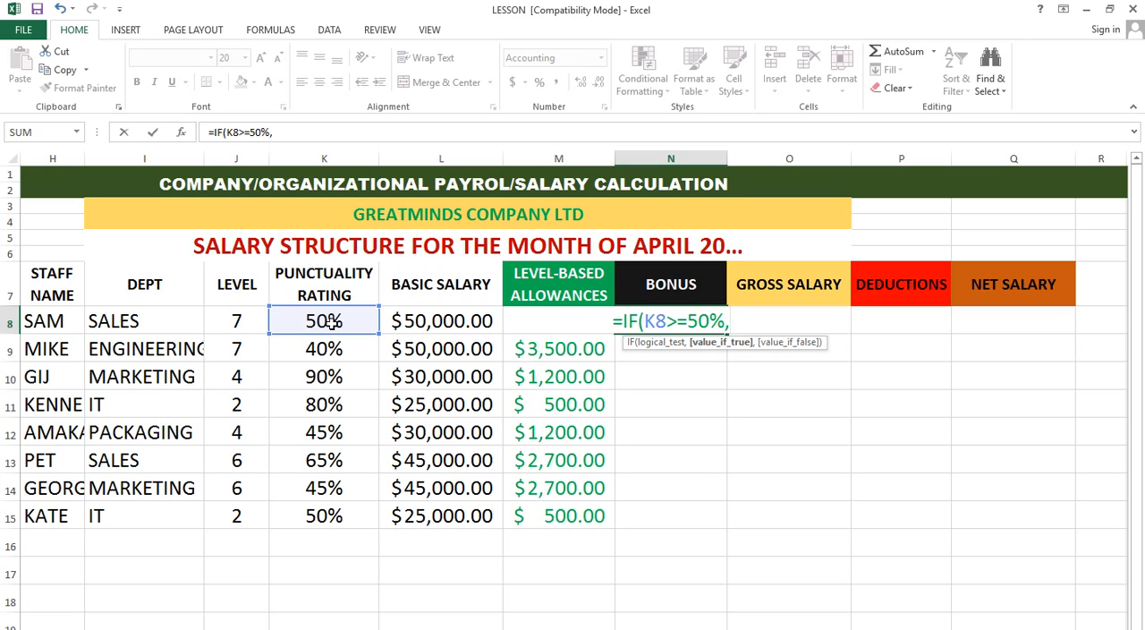
{"action": "type", "text": "("}
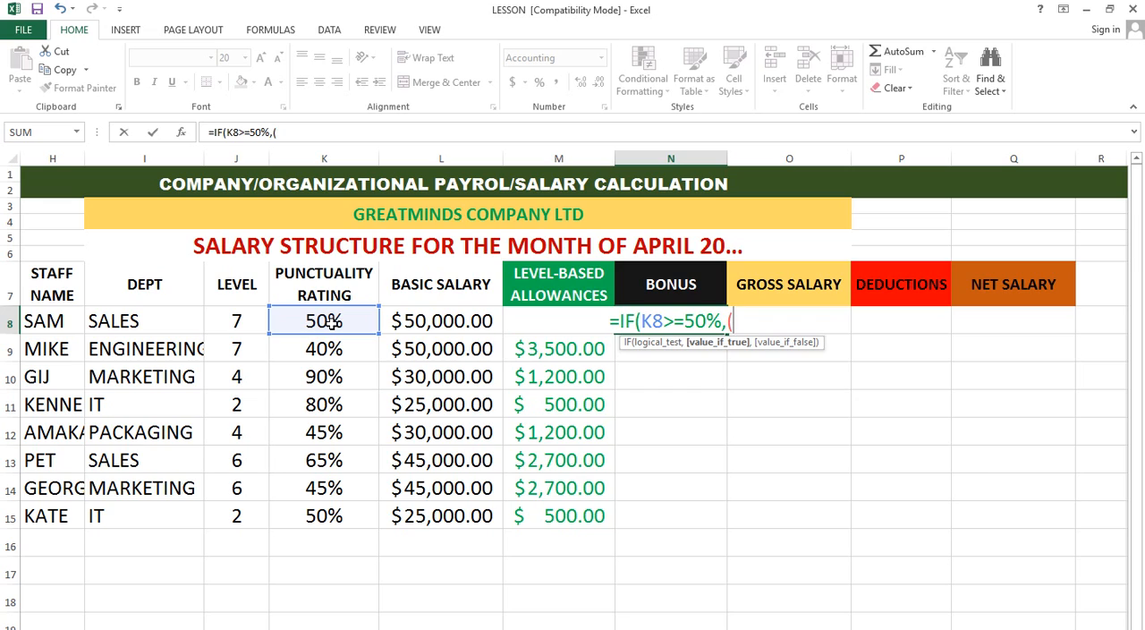
{"action": "type", "text": "10"}
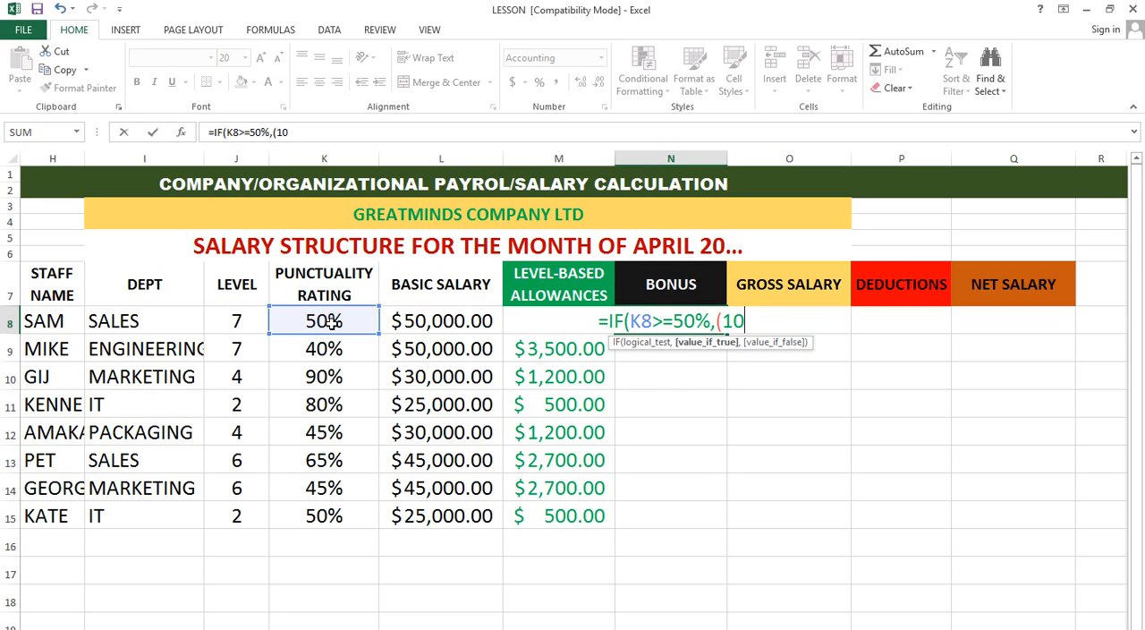
{"action": "type", "text": "%"}
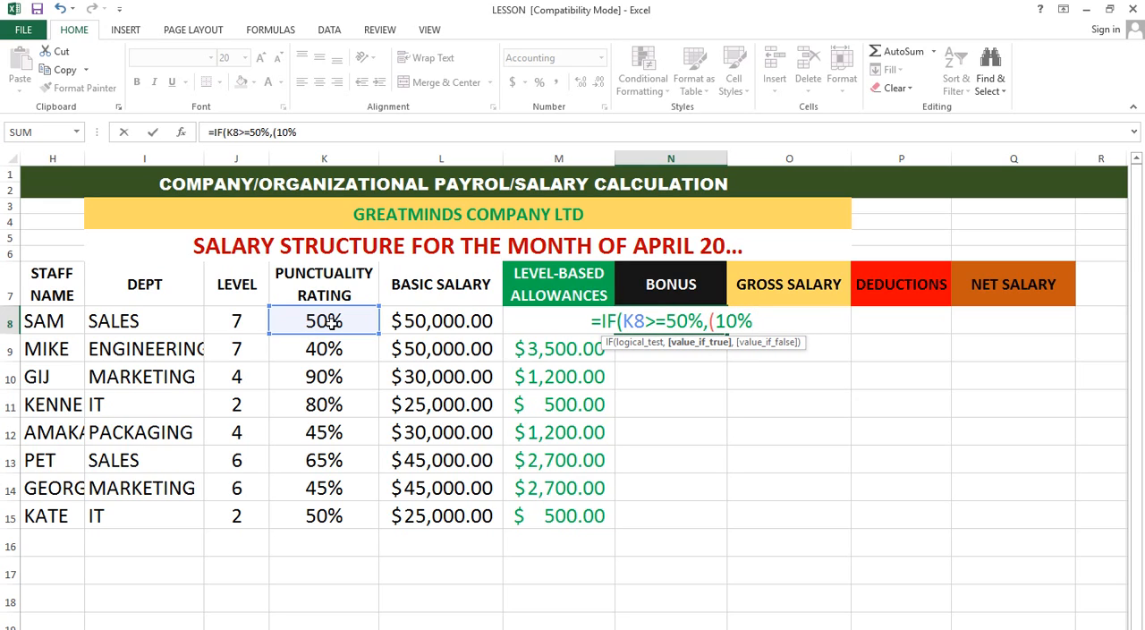
{"action": "type", "text": "*"}
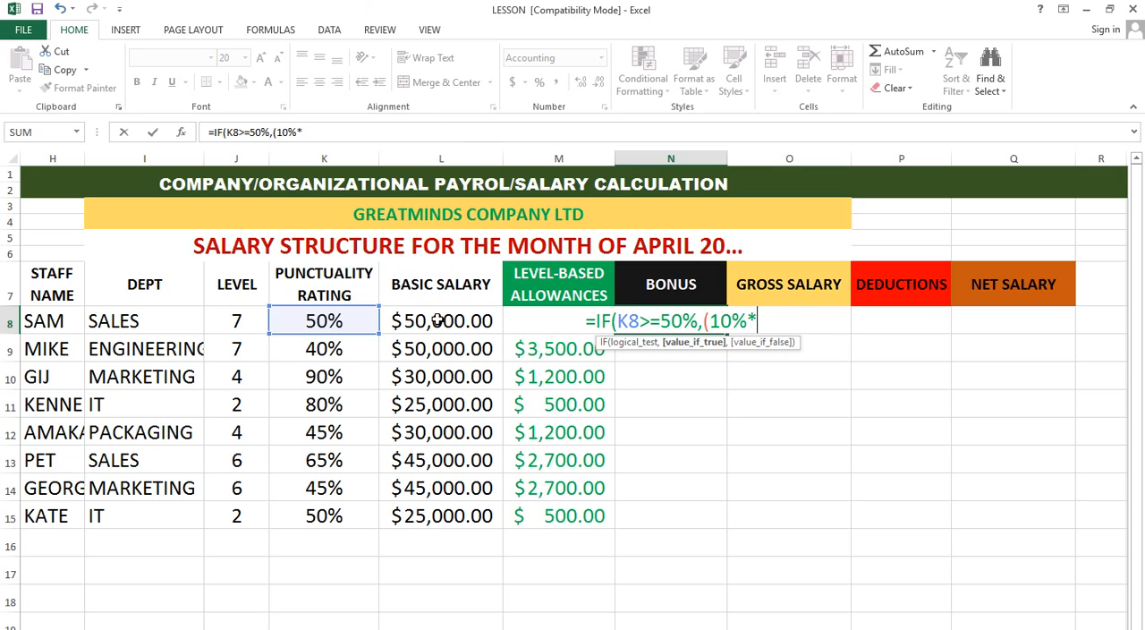
Step: Add (10%*L8) as the value if true, so the bonus is 10% of the basic salary
{"action": "type", "text": "L8"}
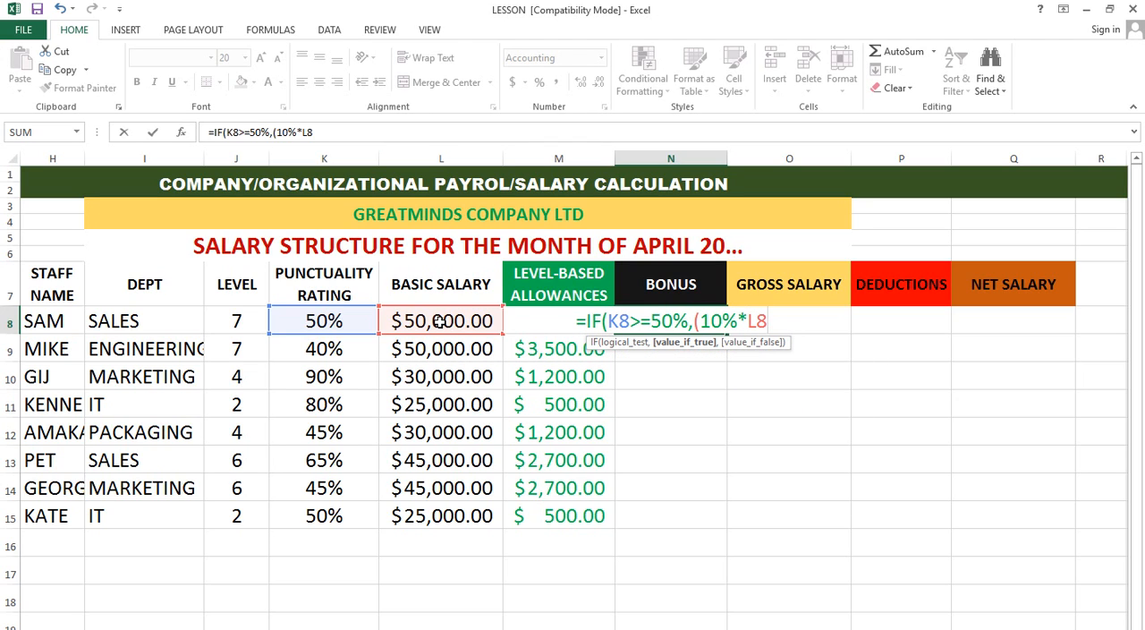
{"action": "type", "text": ")"}
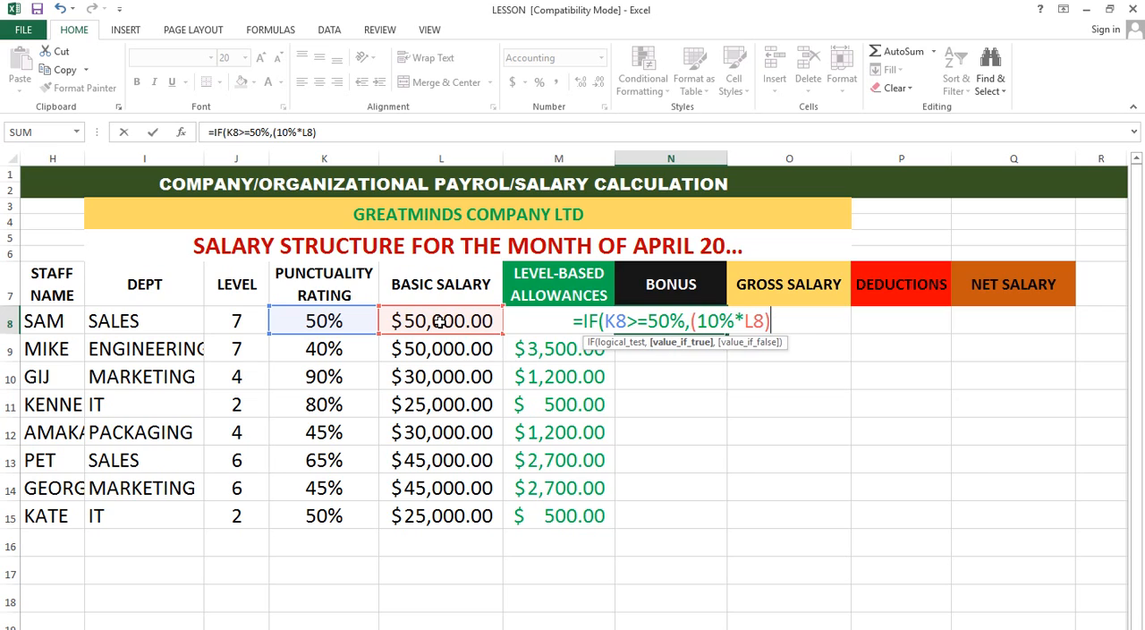
{"action": "type", "text": ",IF"}
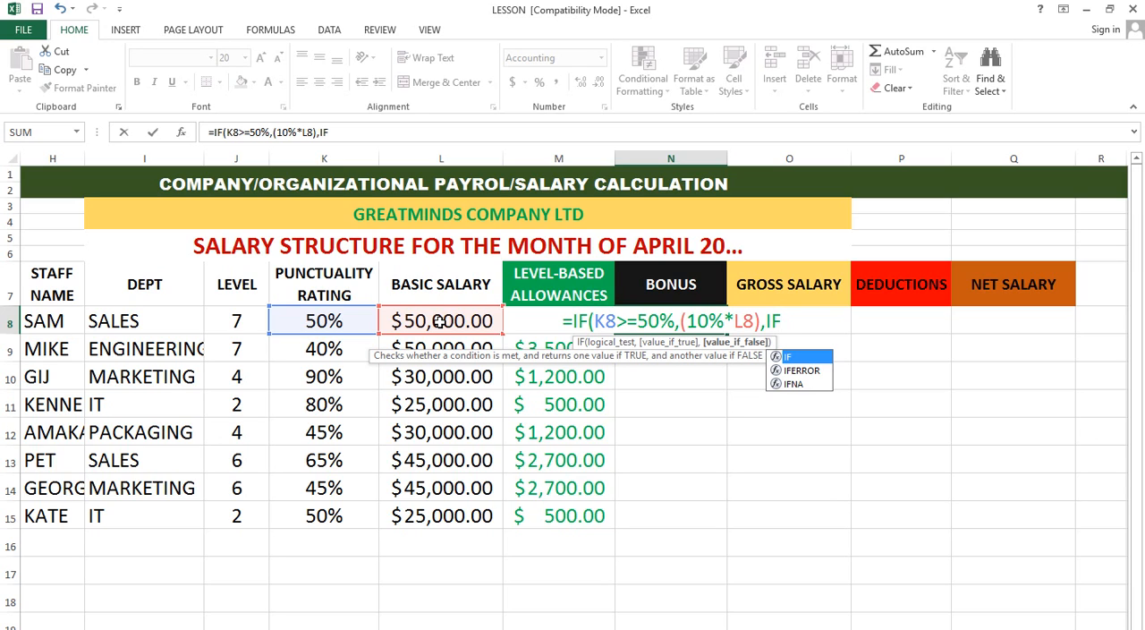
Step: Nest a second IF as the value if false, with the condition K8<50%
{"action": "type", "text": "("}
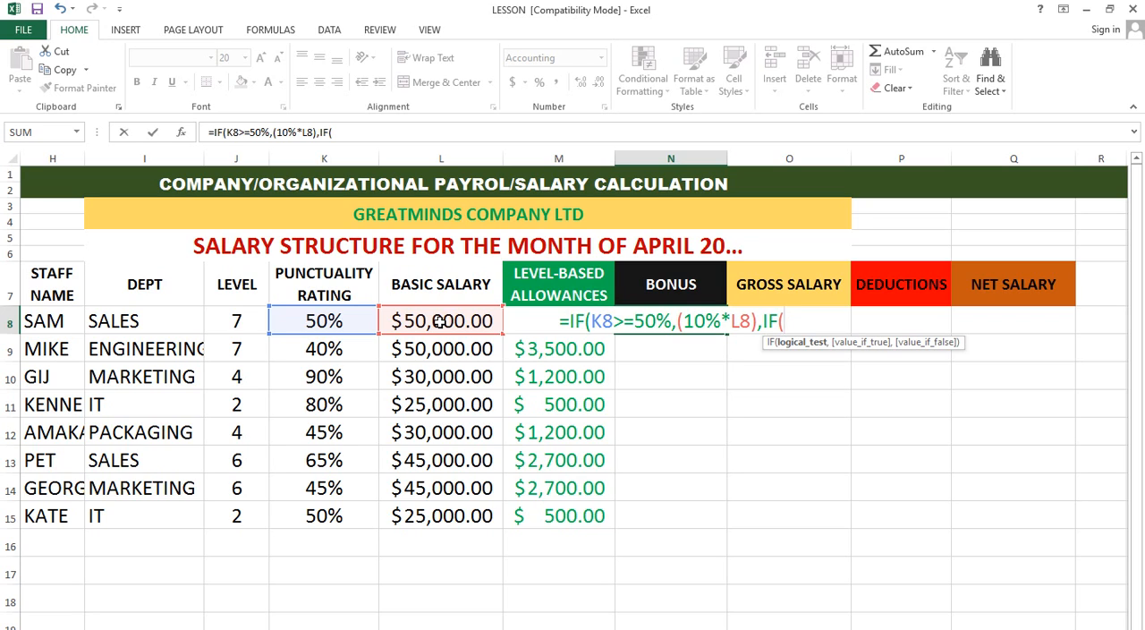
{"action": "type", "text": "K8"}
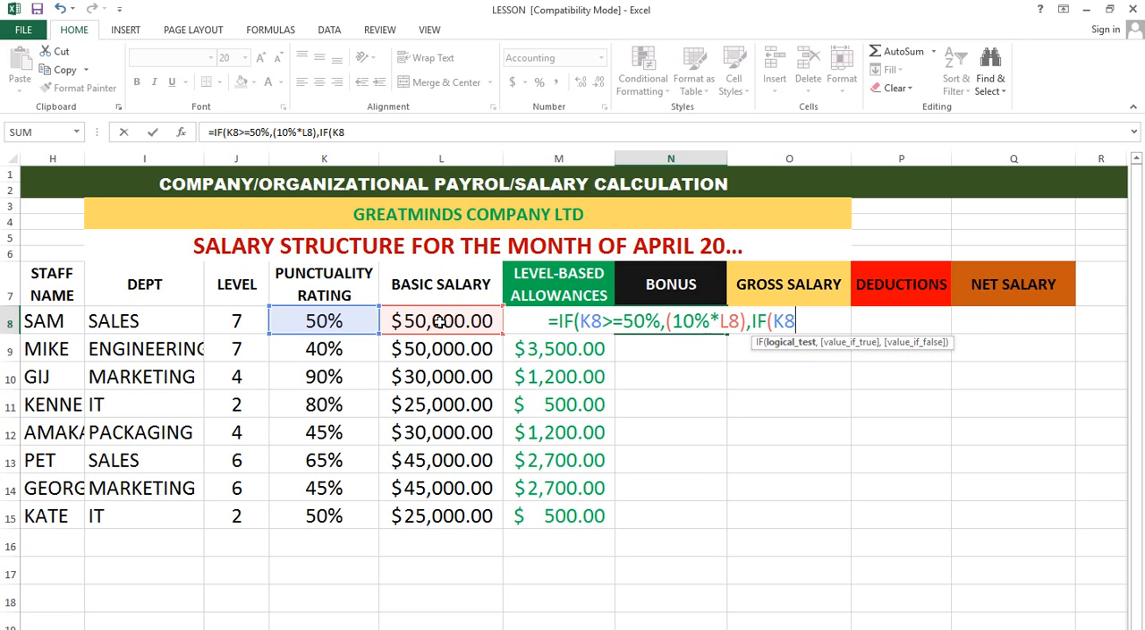
{"action": "type", "text": "<"}
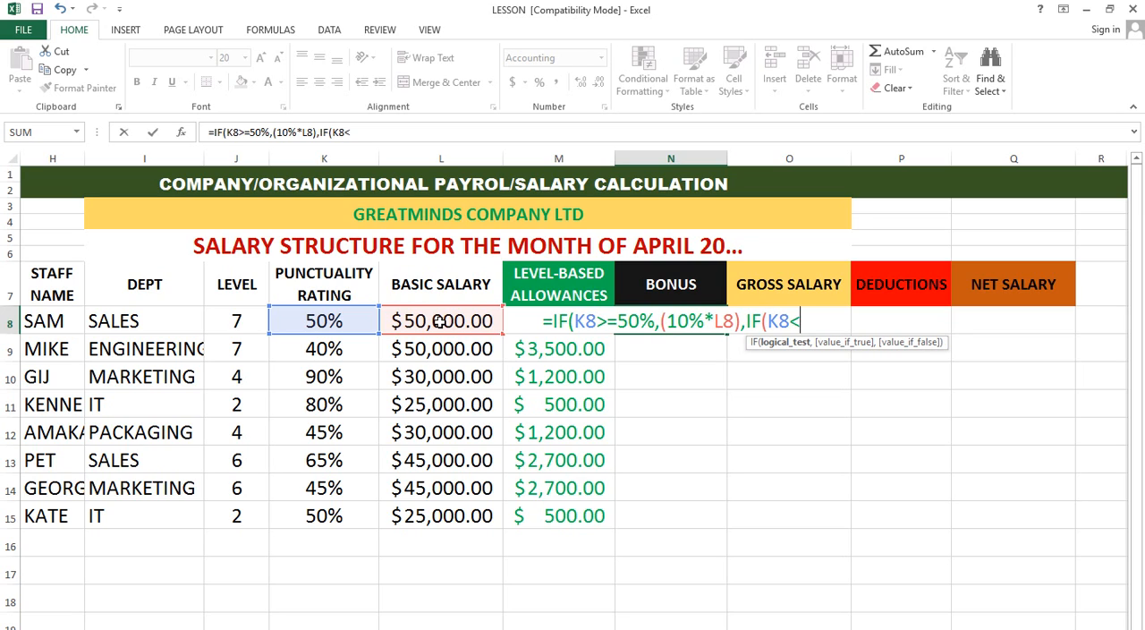
{"action": "type", "text": "50%"}
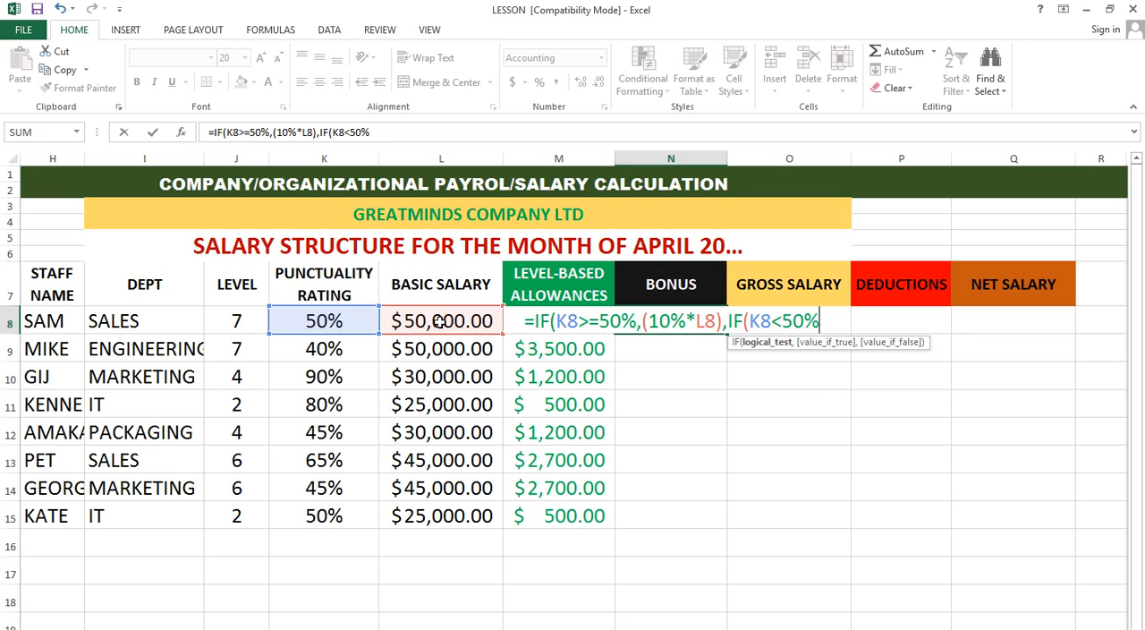
{"action": "type", "text": ","}
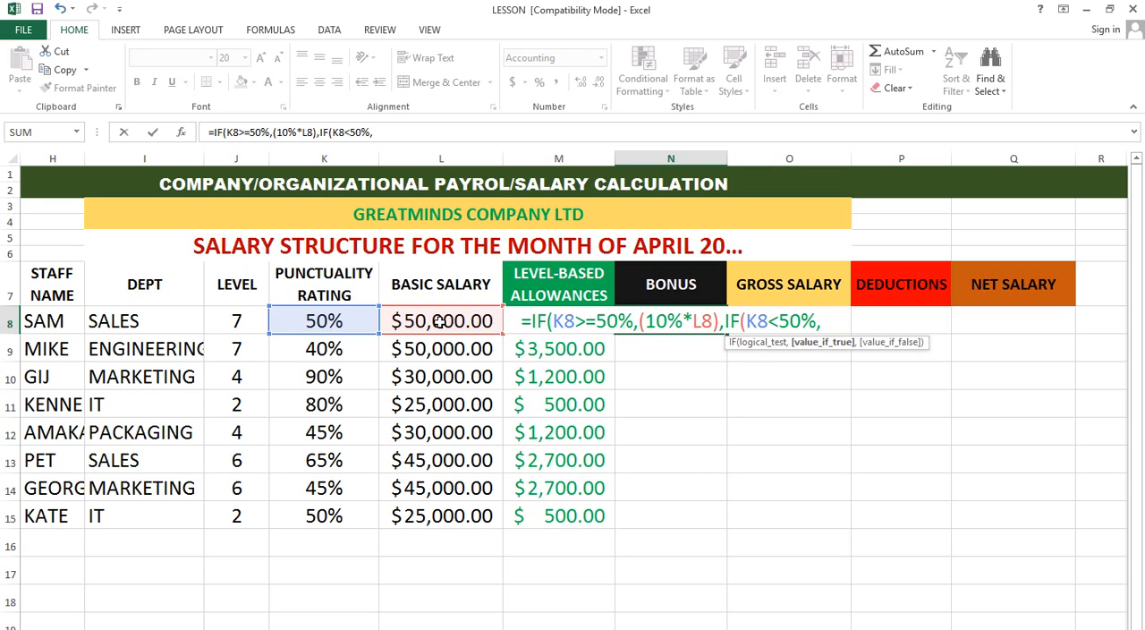
{"action": "type", "text": "("}
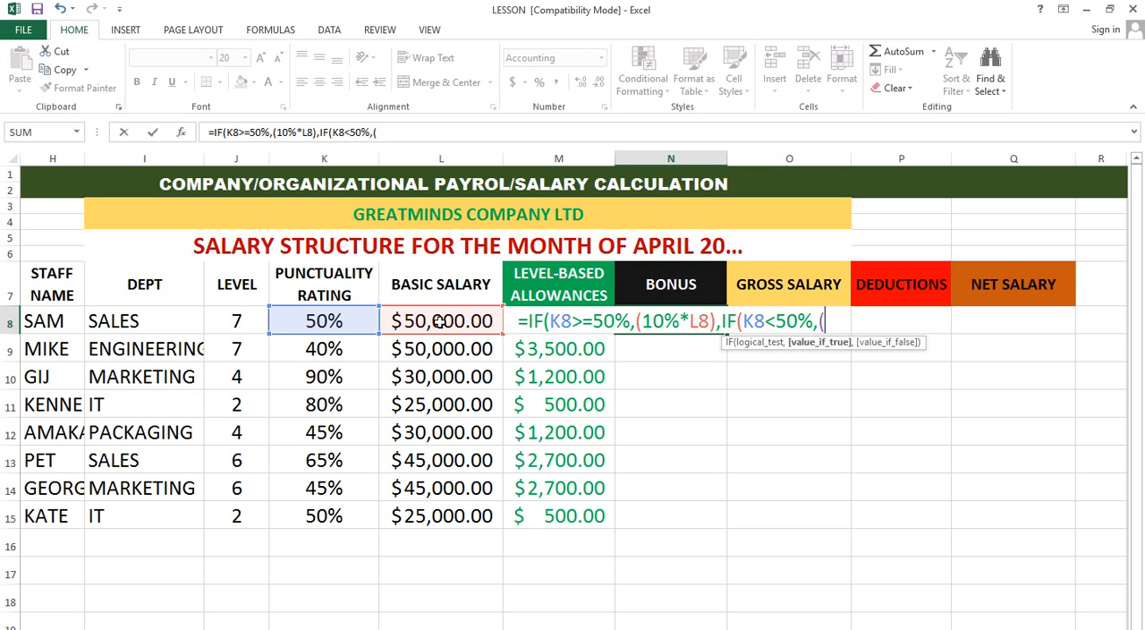
{"action": "type", "text": "0"}
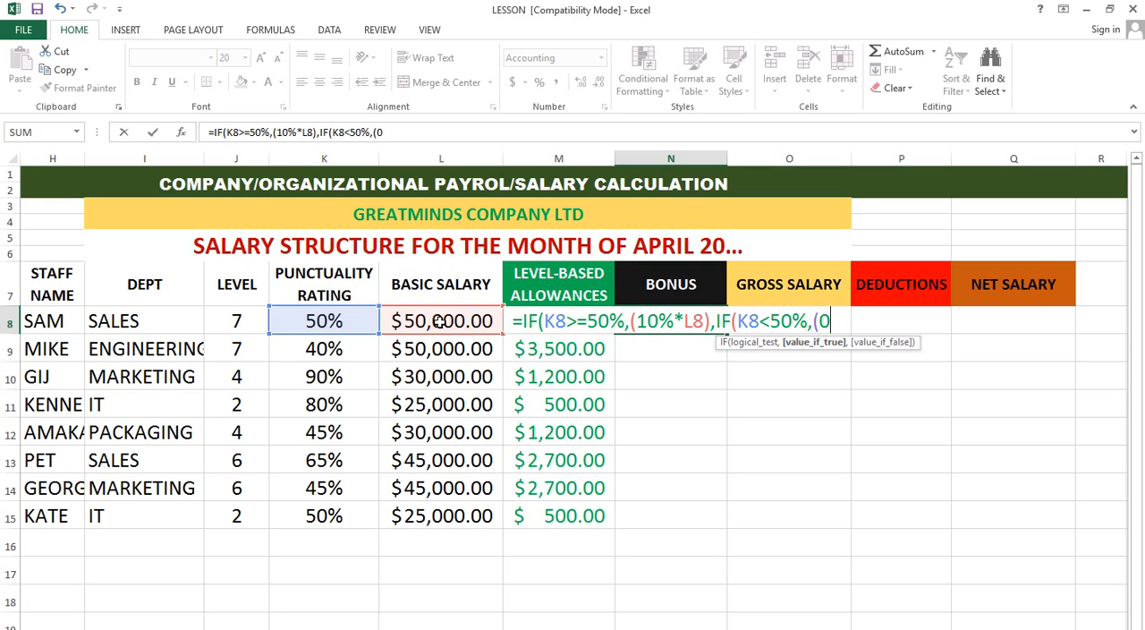
{"action": "type", "text": "%"}
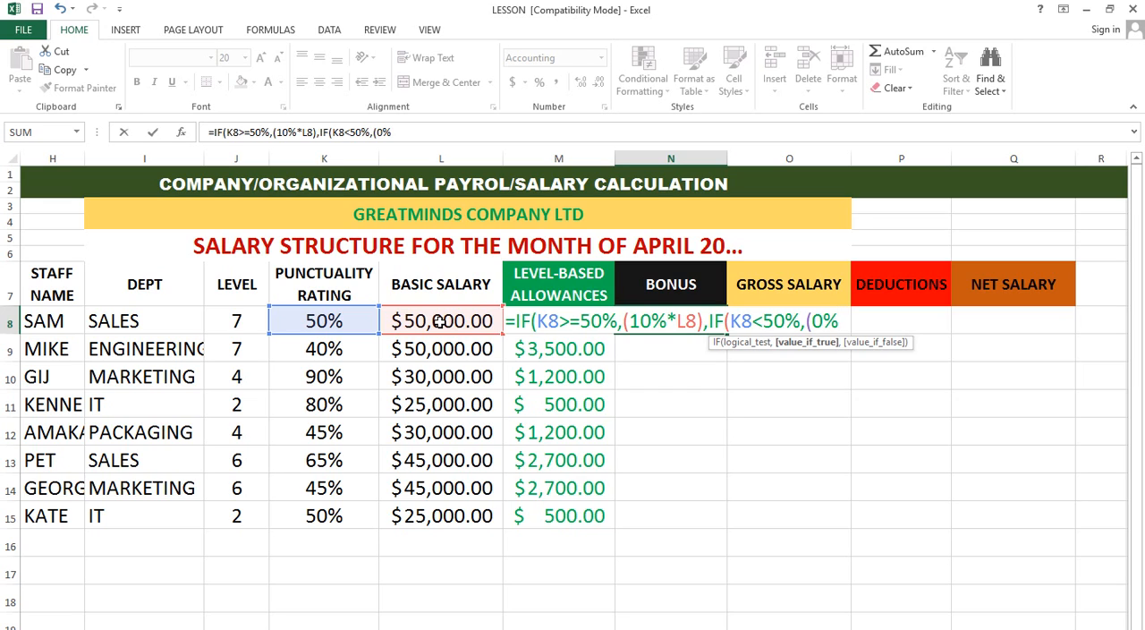
{"action": "type", "text": ")"}
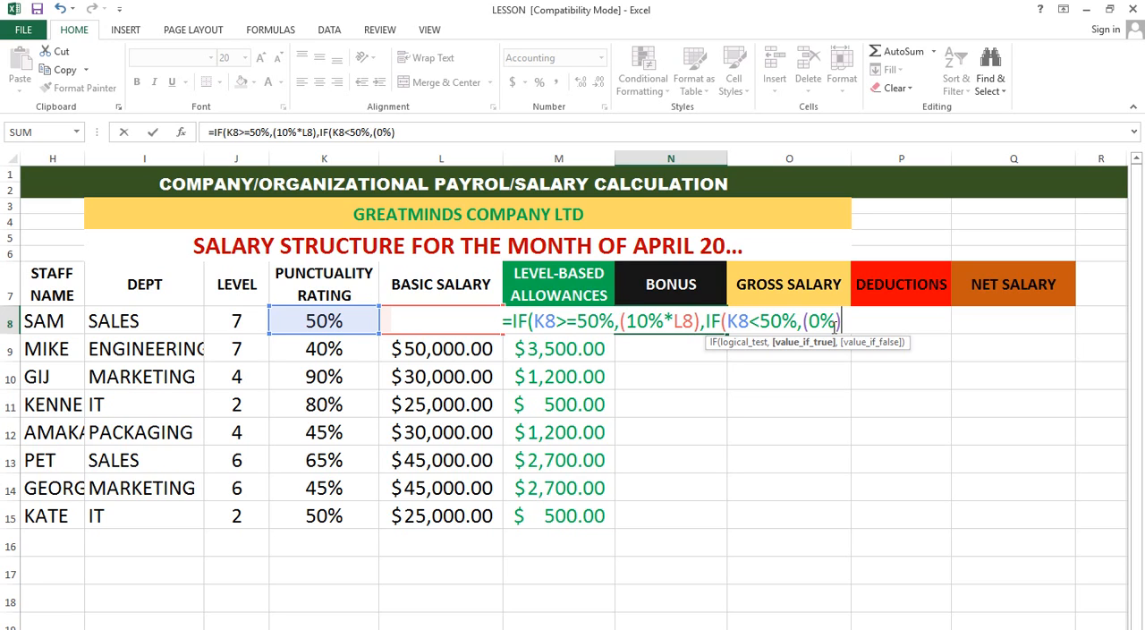
Step: Make the nested IF return (0%), close both functions and enter the bonus formula in N8
{"action": "type", "text": "))"}
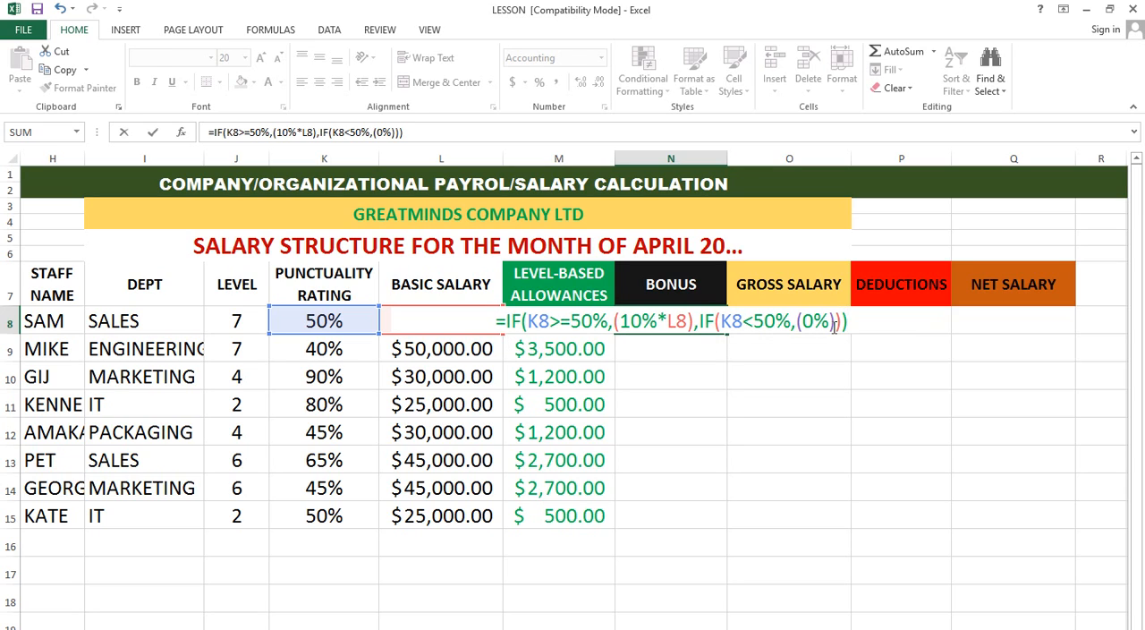
{"action": "key", "text": "Return"}
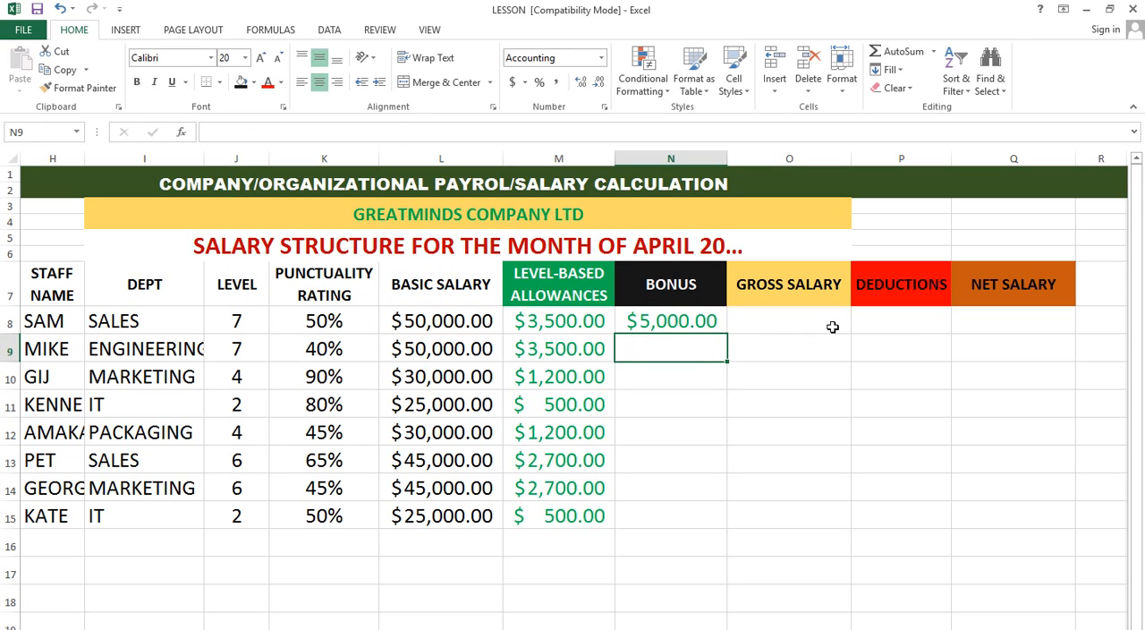
Step: Check the bonus formula and result in N8 against the basic salary in L8
{"action": "left_click", "coordinate": [669, 320]}
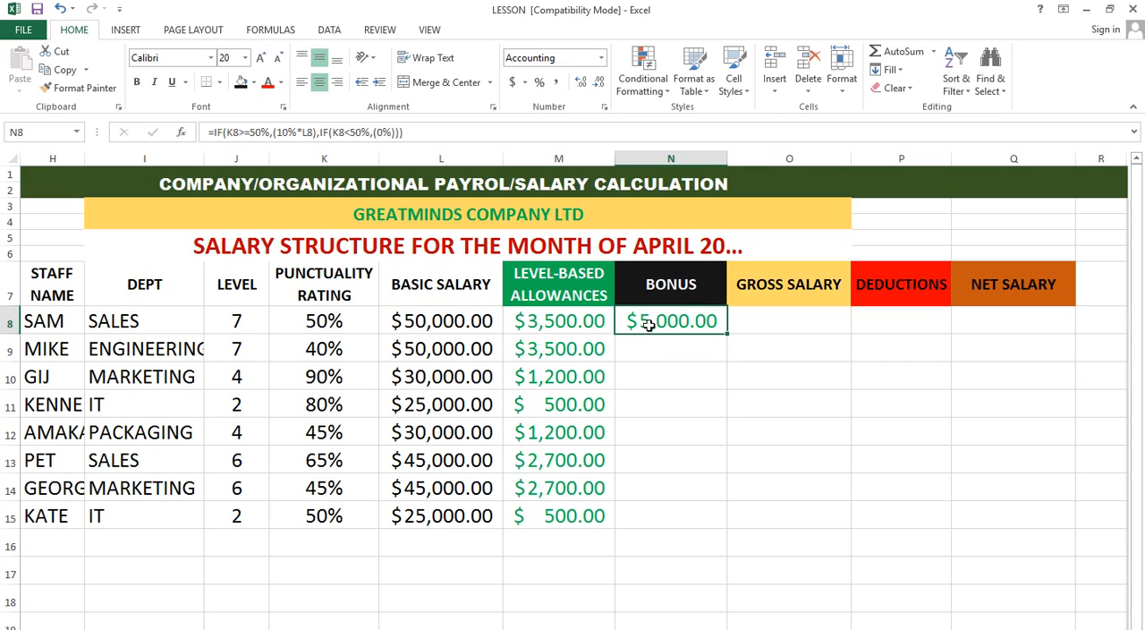
{"action": "left_click", "coordinate": [425, 324]}
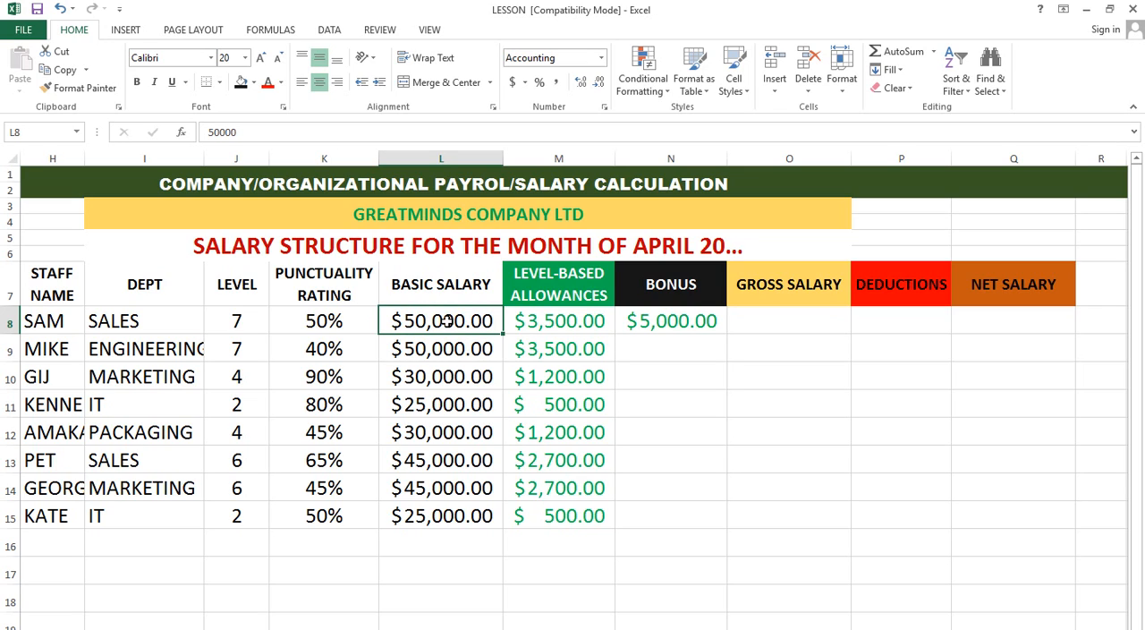
{"action": "left_click", "coordinate": [705, 331]}
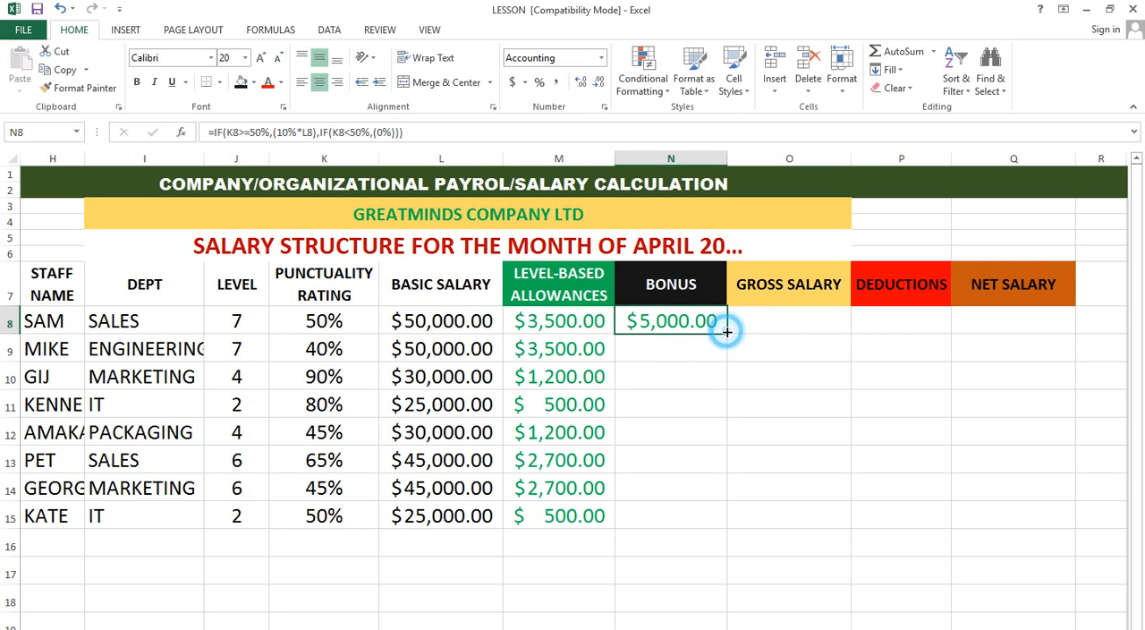
Step: Fill the bonus formula from N8 down to N15 and check N9, N12 and N14 against their punctuality ratings in column K
{"action": "double_click", "coordinate": [727, 332]}
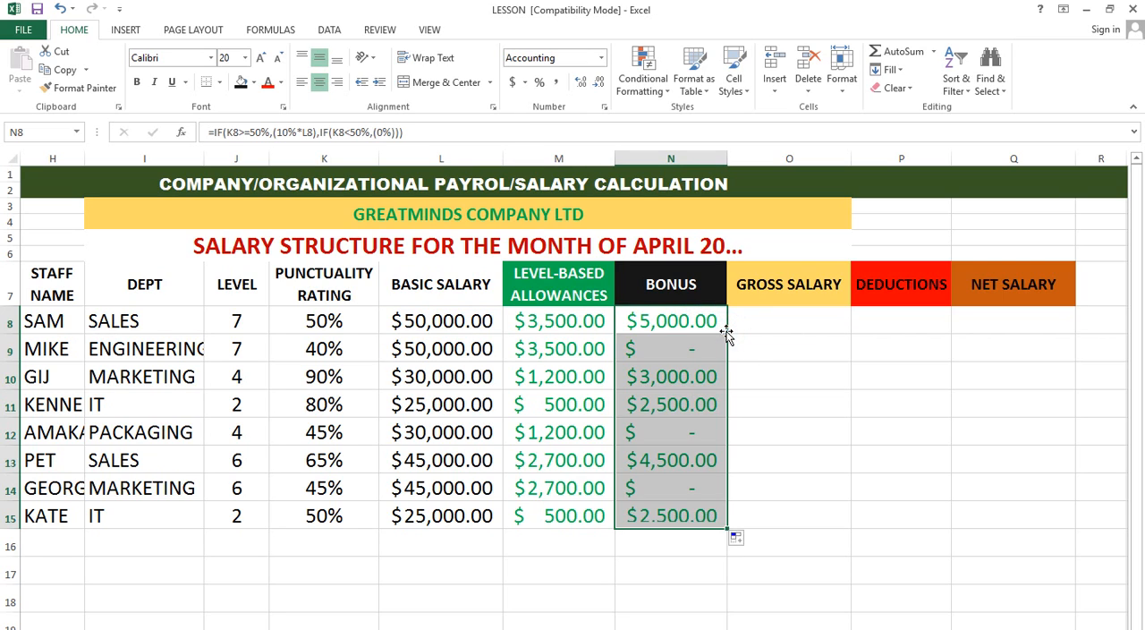
{"action": "left_click", "coordinate": [687, 356]}
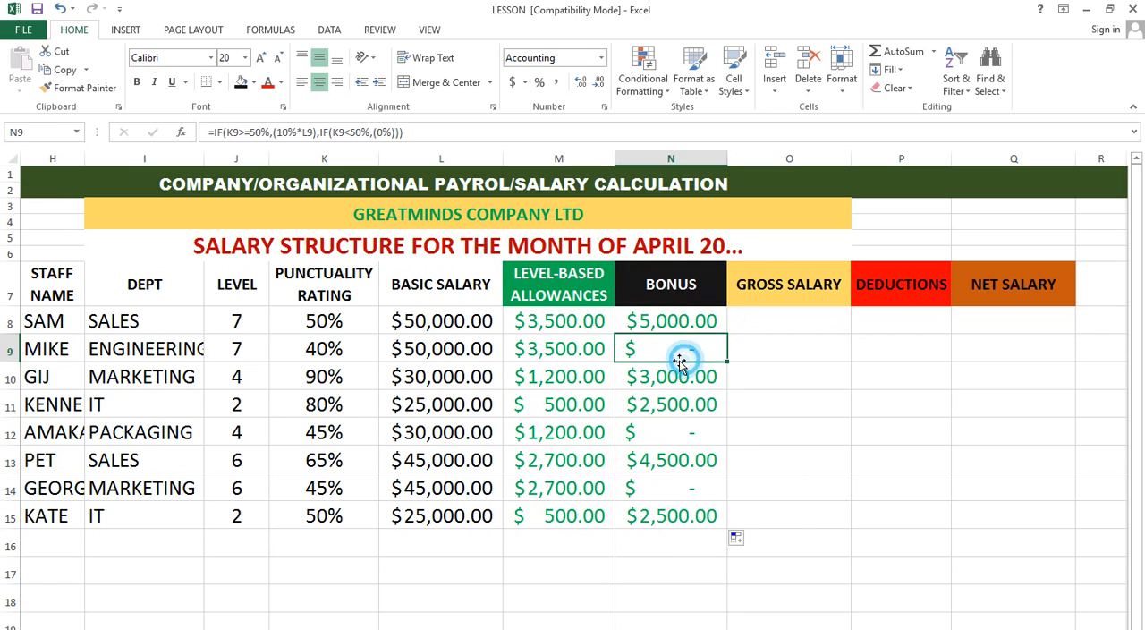
{"action": "left_click", "coordinate": [679, 433]}
{"action": "left_click", "coordinate": [680, 498]}
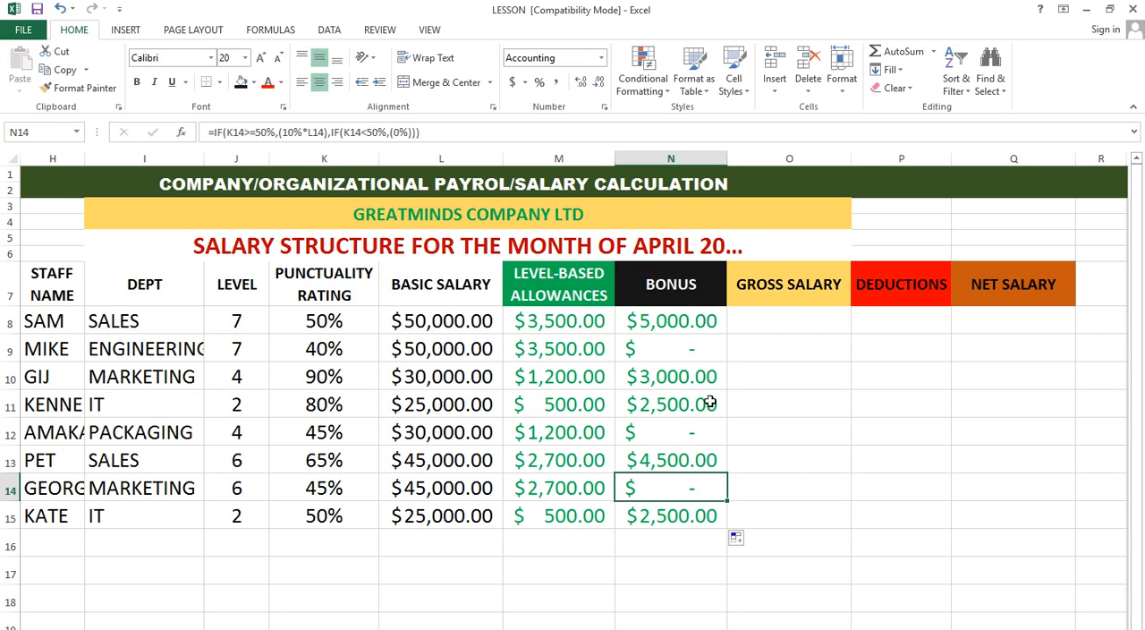
{"action": "left_click", "coordinate": [328, 349]}
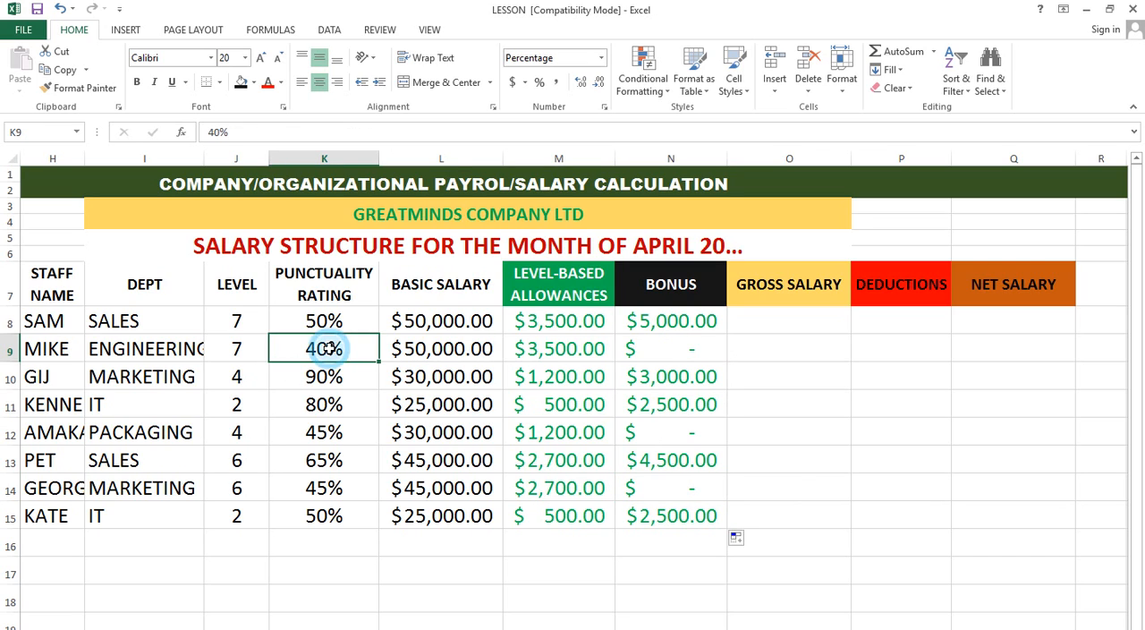
{"action": "left_click", "coordinate": [327, 488]}
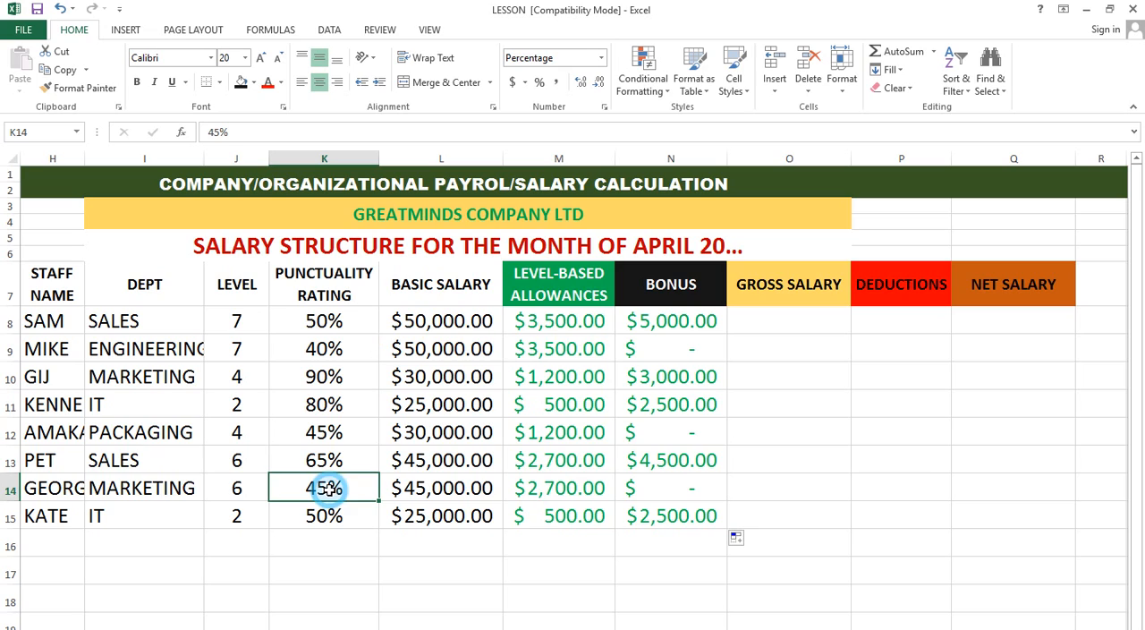
{"action": "left_click", "coordinate": [332, 434]}
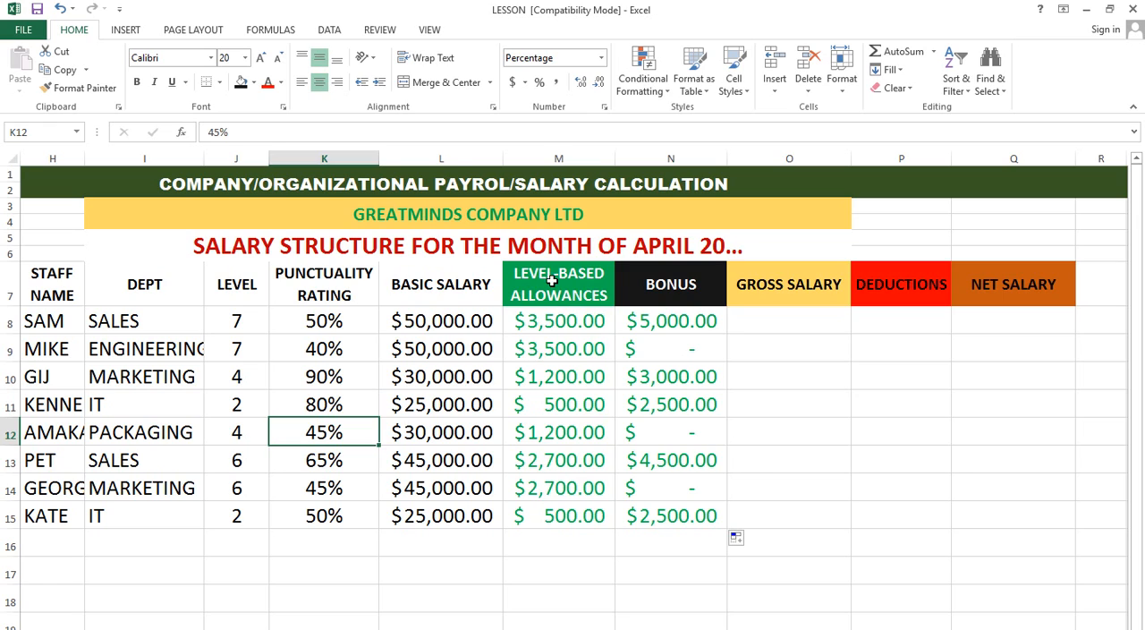
Step: Review the level-based allowances and bonus columns and the gross salary, deductions and net salary headings
{"action": "left_click_drag", "start_coordinate": [528, 293], "coordinate": [552, 508]}
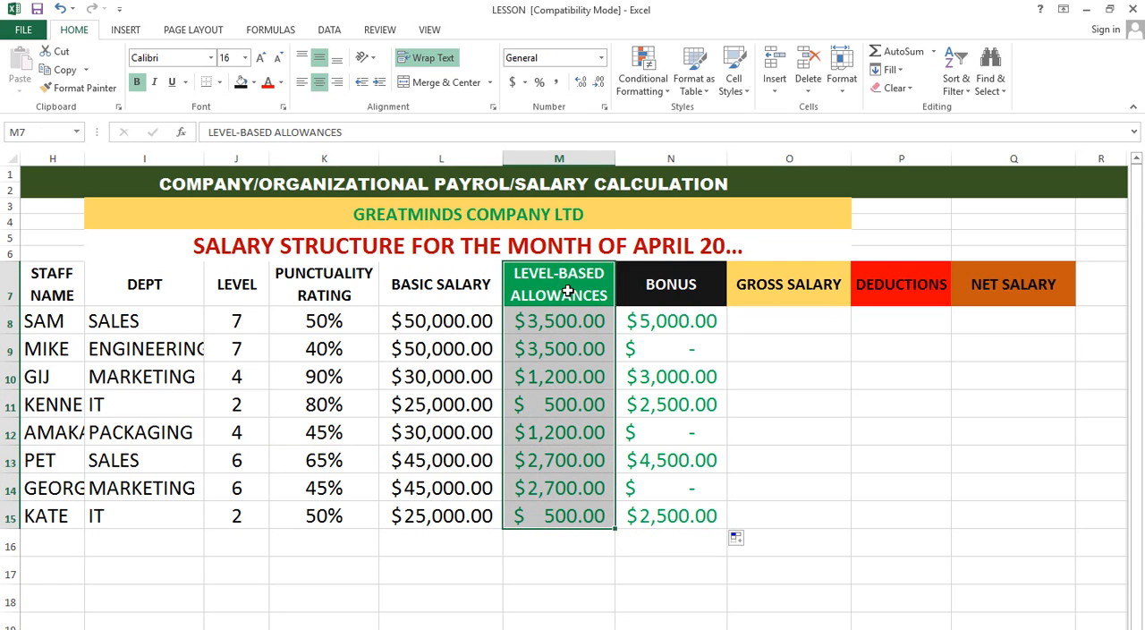
{"action": "left_click", "coordinate": [669, 325]}
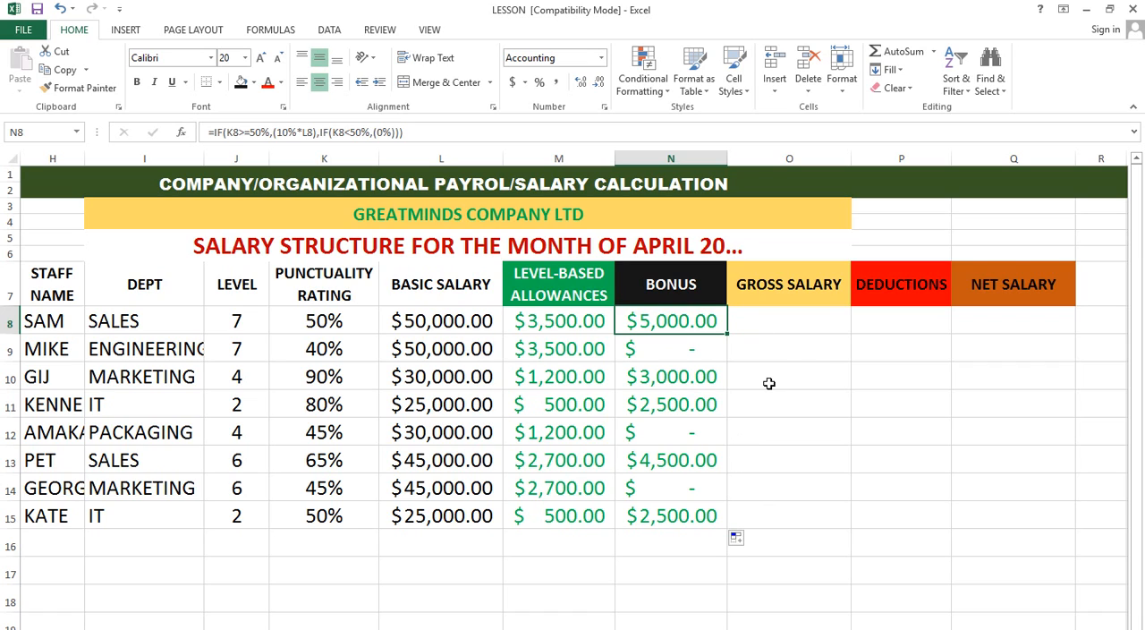
{"action": "left_click", "coordinate": [805, 299]}
{"action": "left_click", "coordinate": [882, 293]}
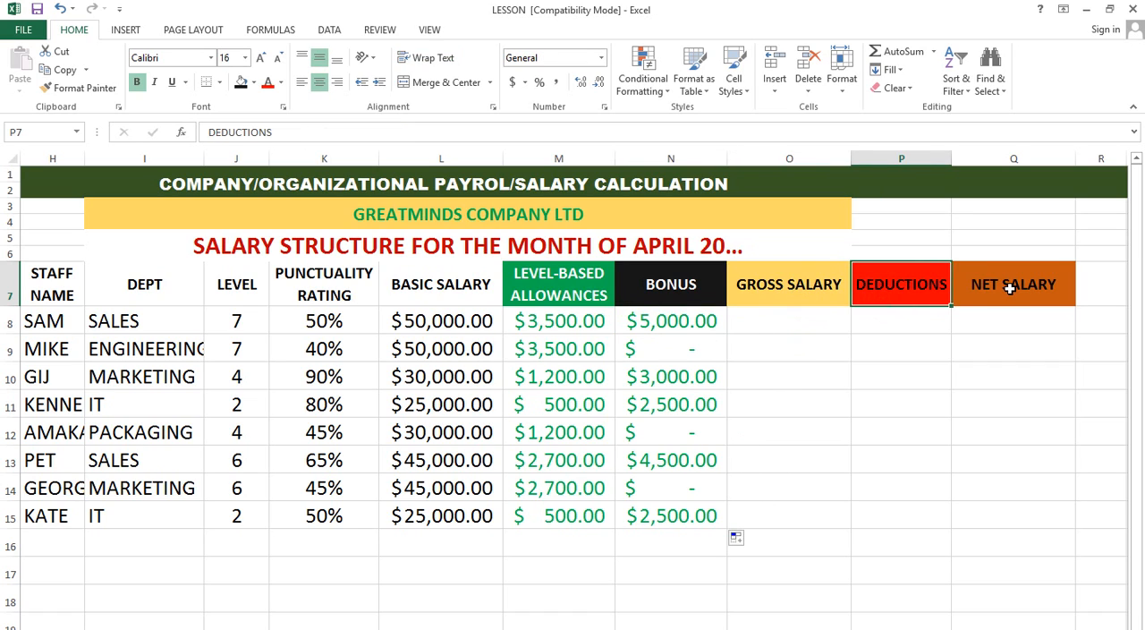
{"action": "left_click", "coordinate": [939, 288]}
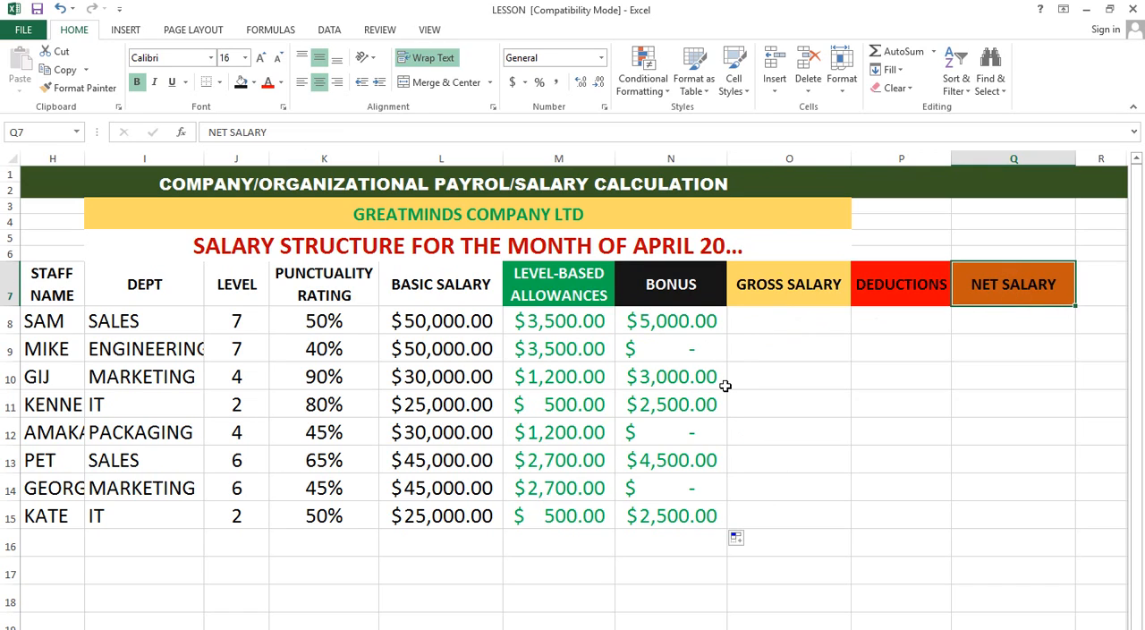